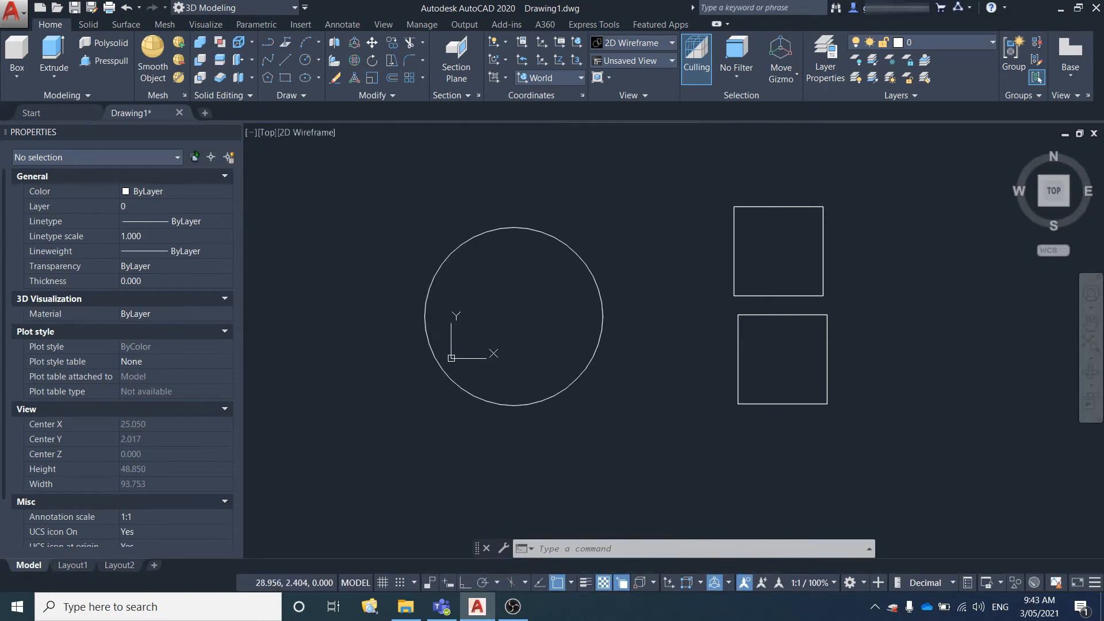
Window-select the squares, clear the selection, then orbit out of Top view to a tilted 3D angle.
left_click_drag(397, 207, 629, 423)
key("Escape")
left_click_drag(874, 276, 740, 370)
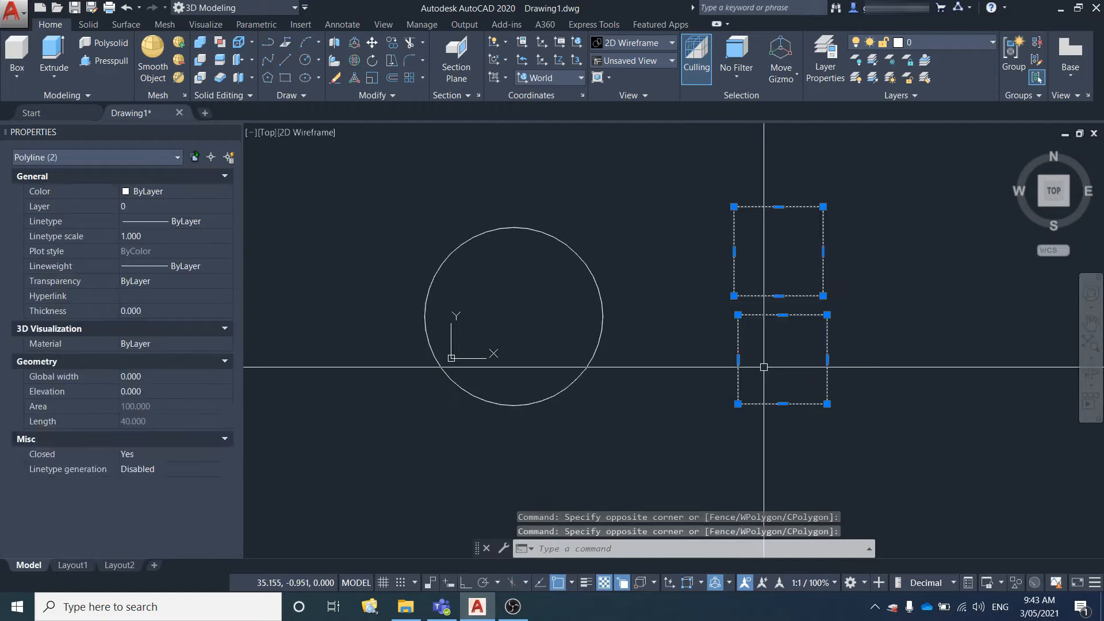
left_click_drag(653, 273, 612, 298)
key("Escape")
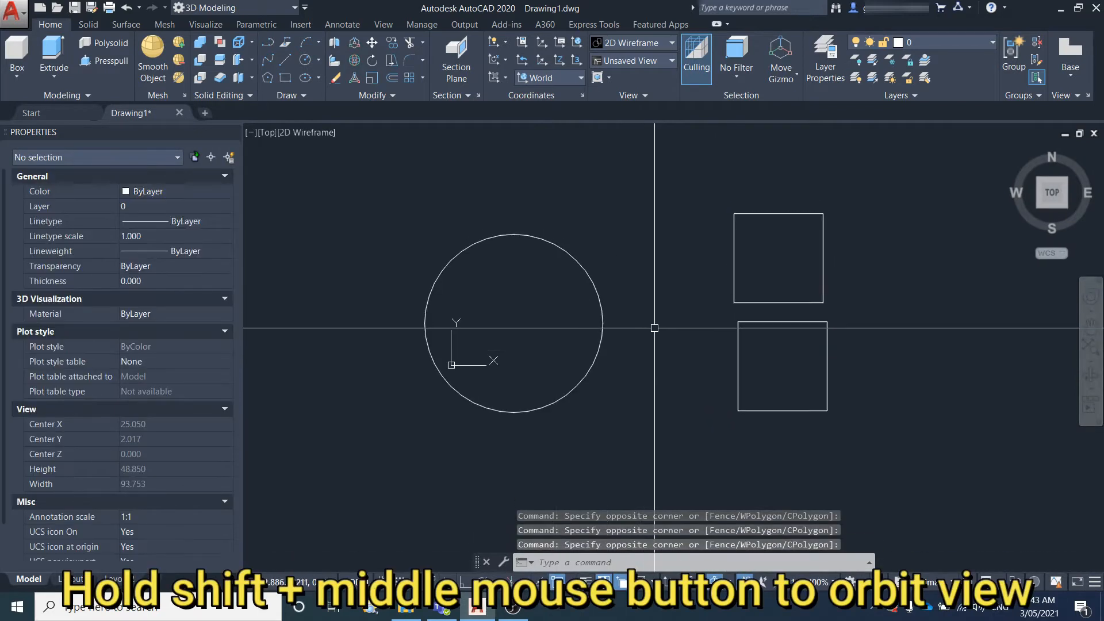
middle_click_drag(627, 310, 611, 252, "shift")
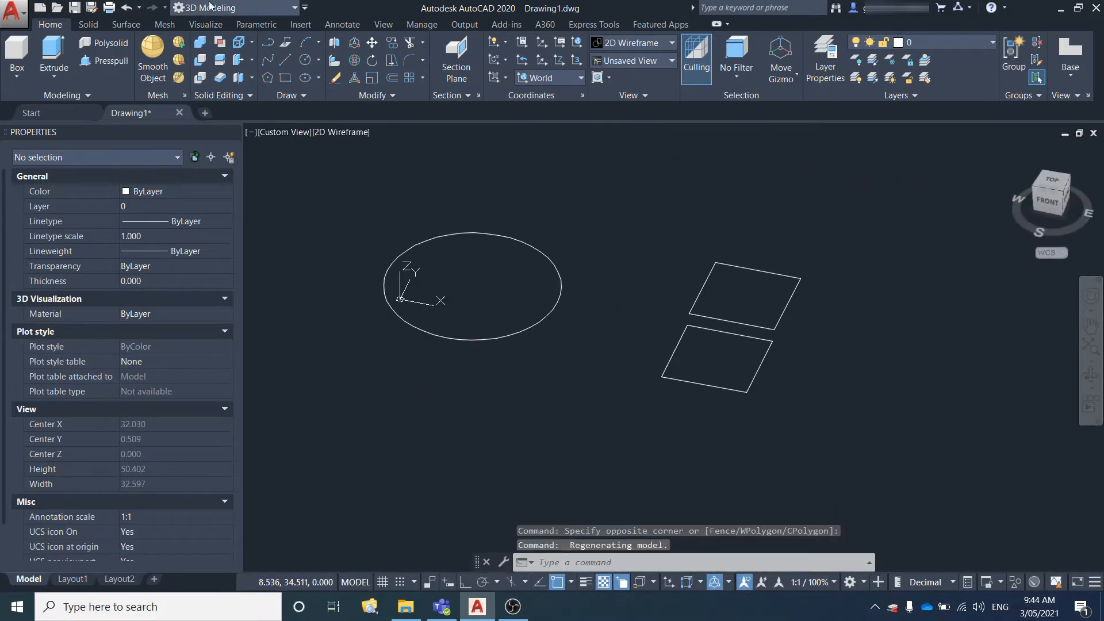
Switch to the 3D Modeling workspace with the Solid ribbon and set a SE Isometric view.
left_click(258, 13)
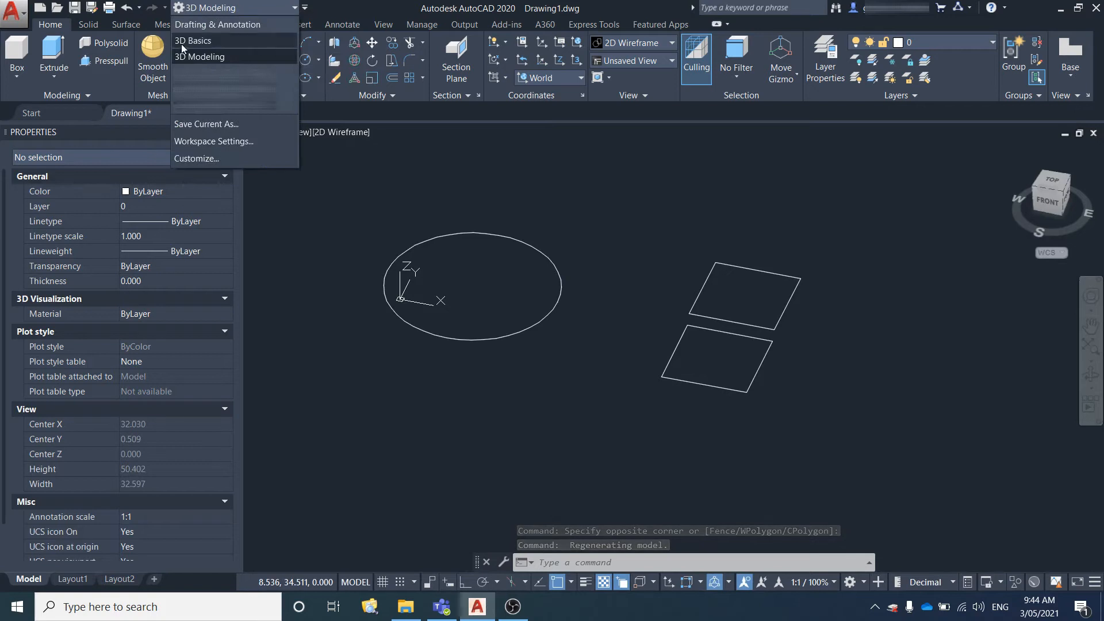
left_click(214, 57)
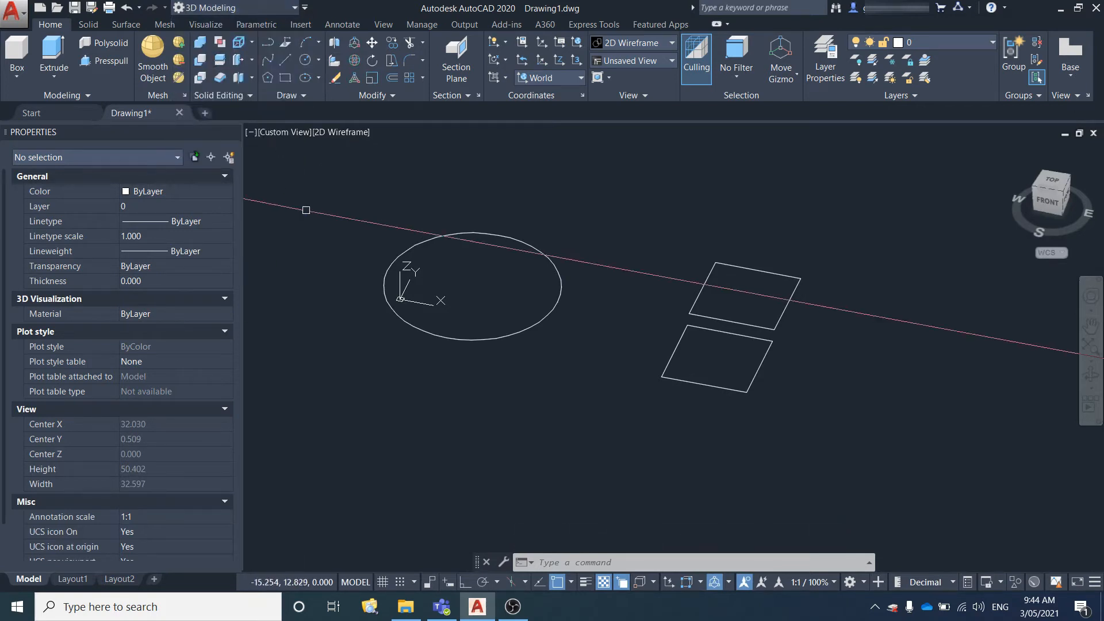
left_click(90, 25)
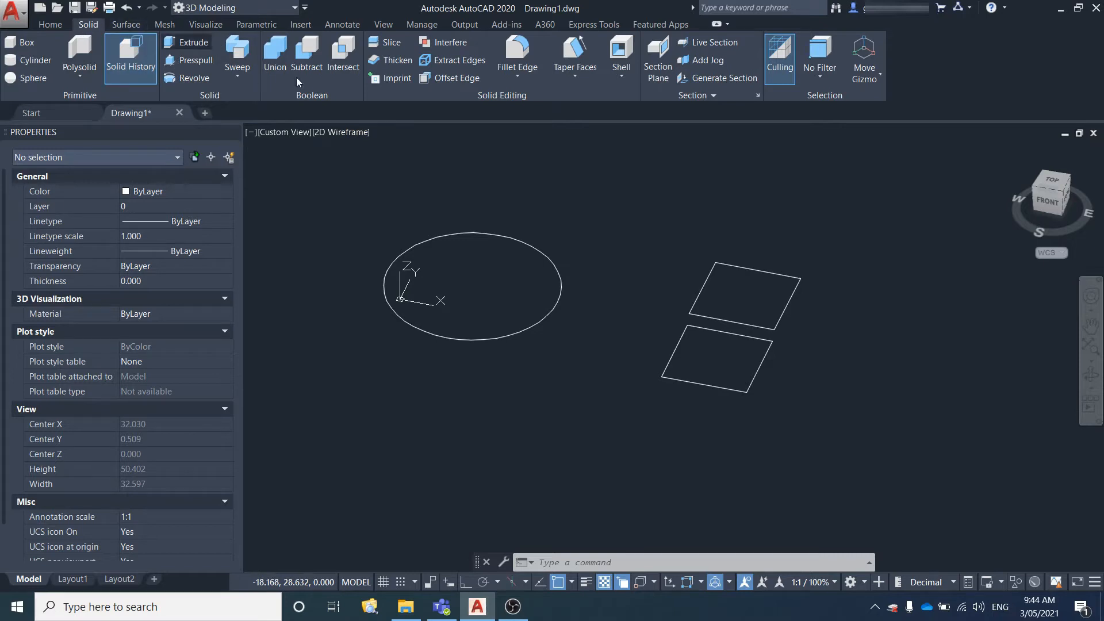
left_click(1062, 191)
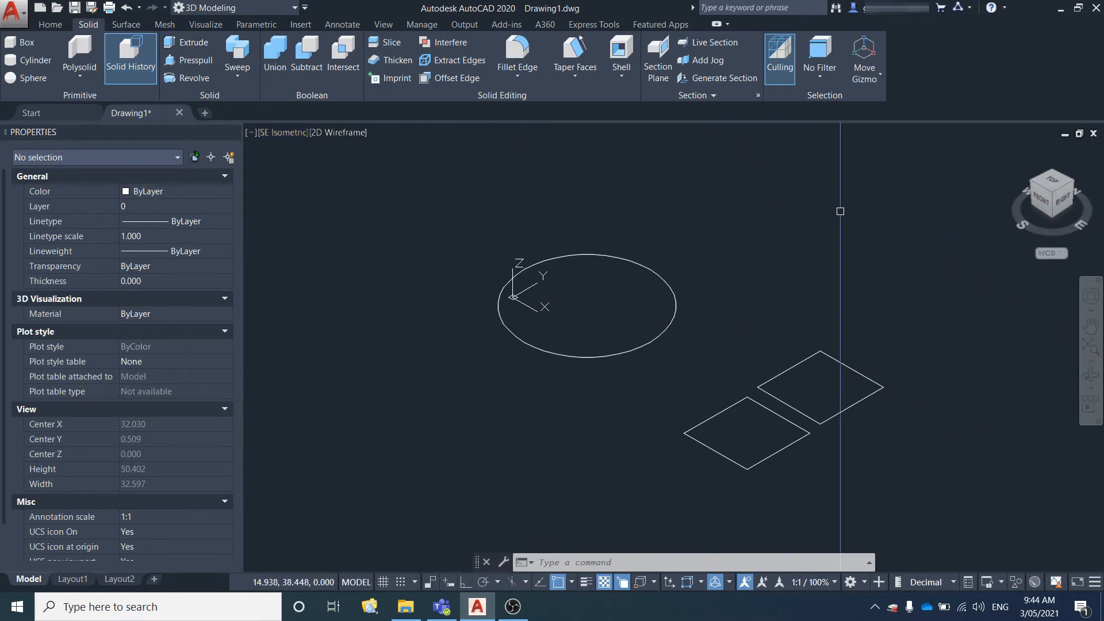
Extrude the circle to a height of 20, forming a wireframe cylinder.
left_click(289, 127)
left_click(200, 45)
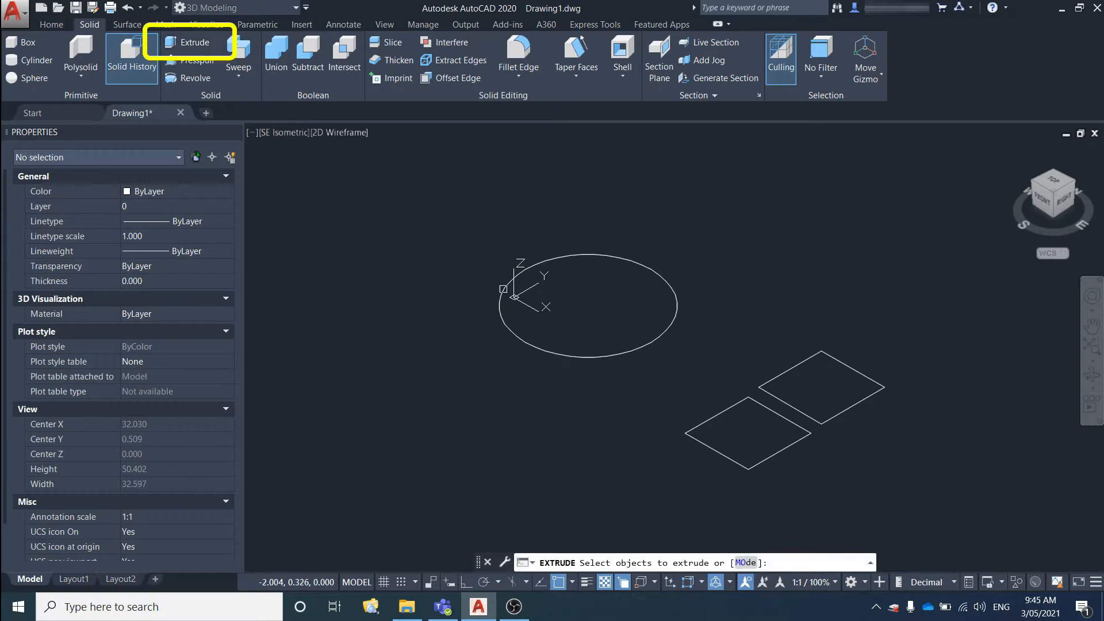
left_click(593, 354)
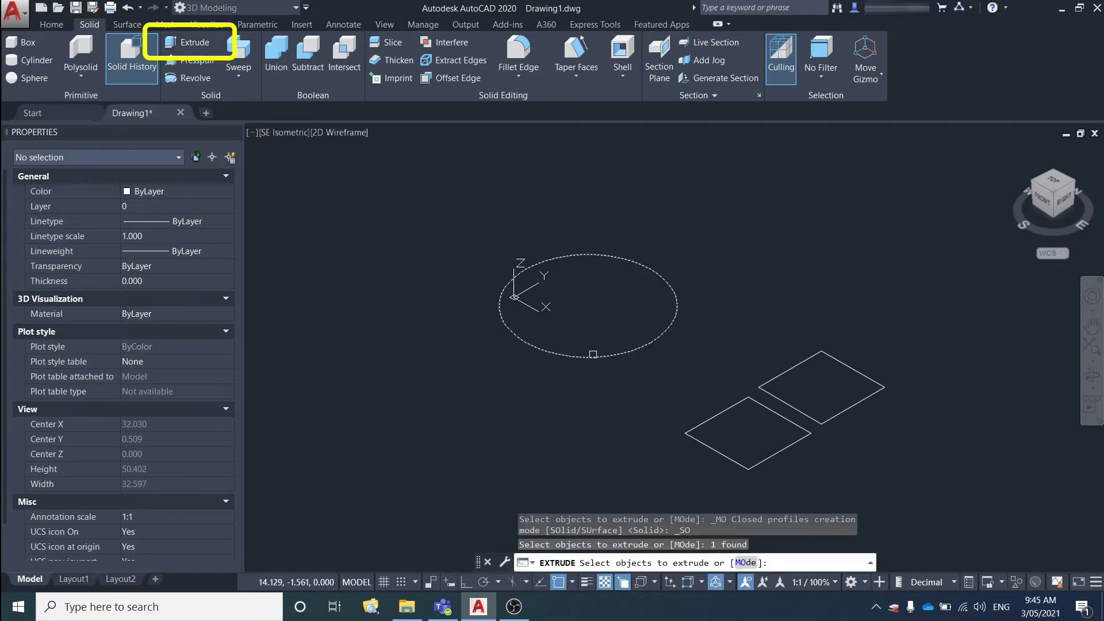
right_click(587, 318)
left_click(619, 328)
type("20")
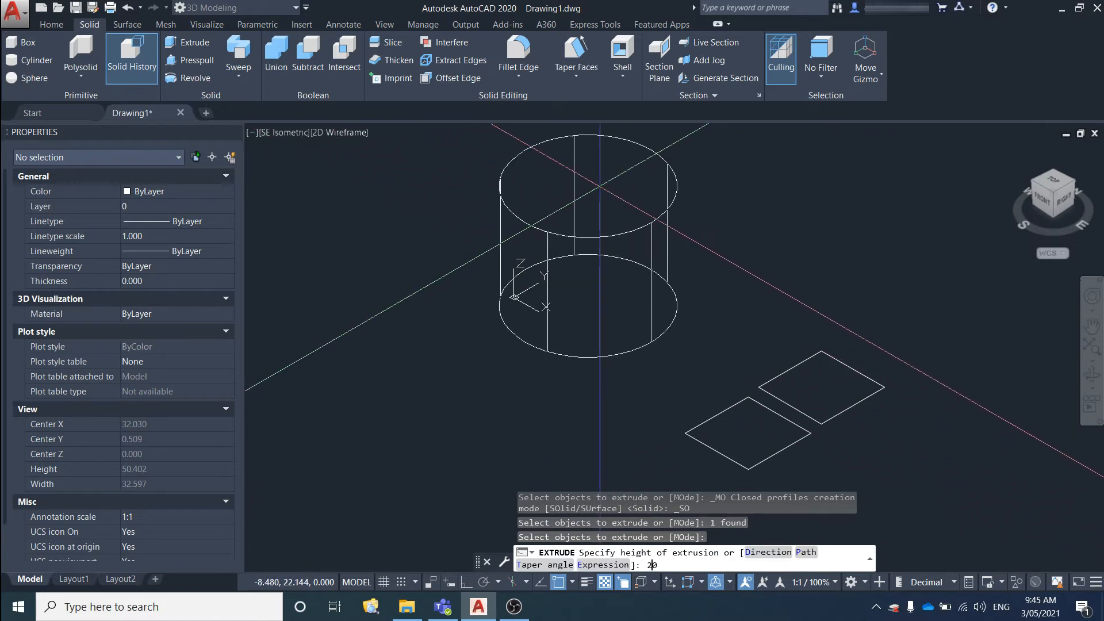
key("Return")
mouse_move(553, 239)
middle_mouse_down()
mouse_move(575, 256)
mouse_move(550, 269)
middle_mouse_up()
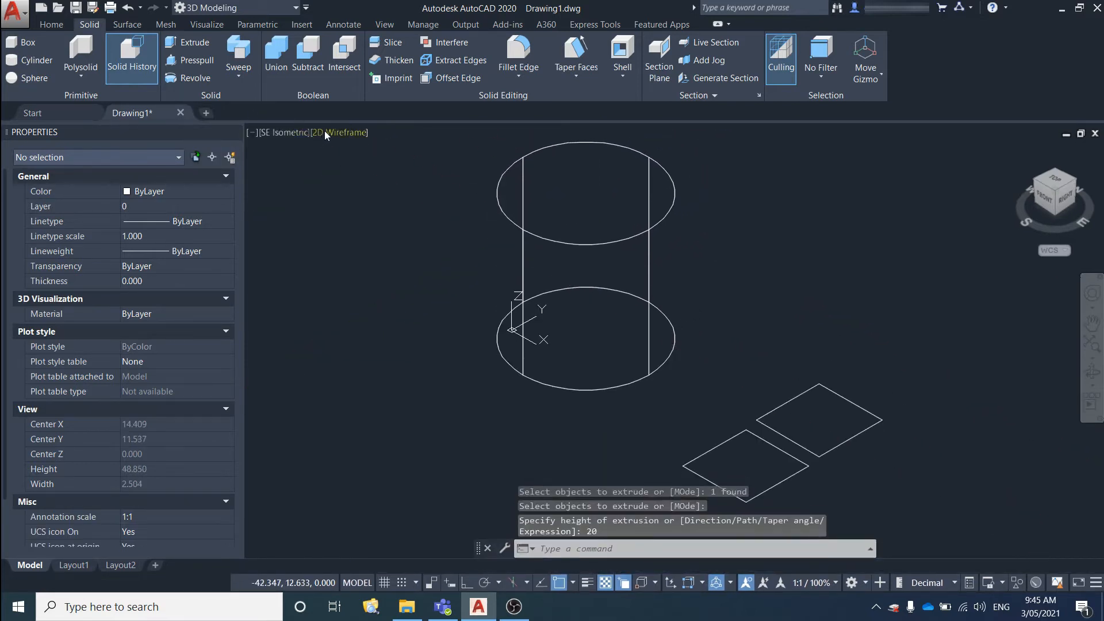
Change the viewport visual style from 2D Wireframe to Conceptual so the cylinder is shaded.
left_click(325, 130)
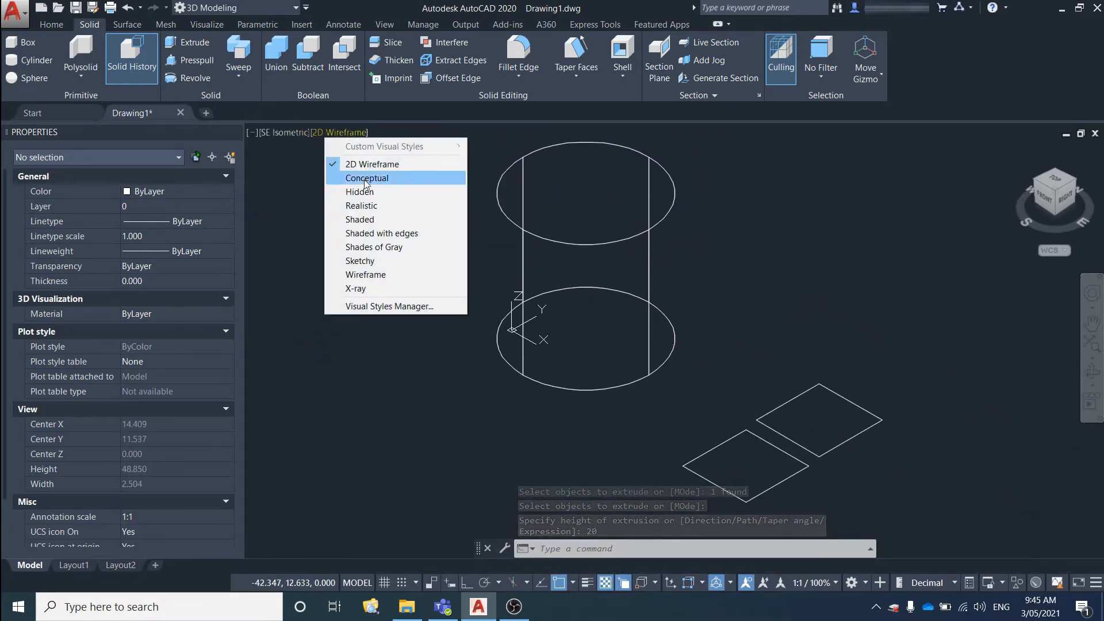
left_click(382, 179)
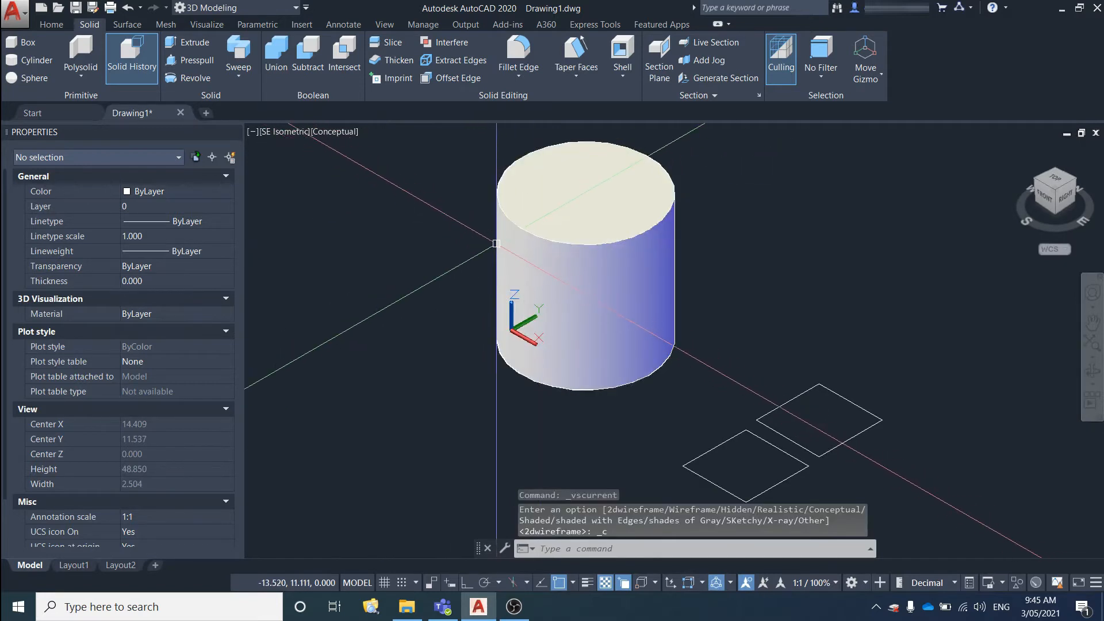
mouse_move(603, 276)
middle_mouse_down("shift")
mouse_move(531, 288)
mouse_move(767, 209)
mouse_move(566, 239)
mouse_move(666, 291)
mouse_move(563, 299)
middle_mouse_up("shift")
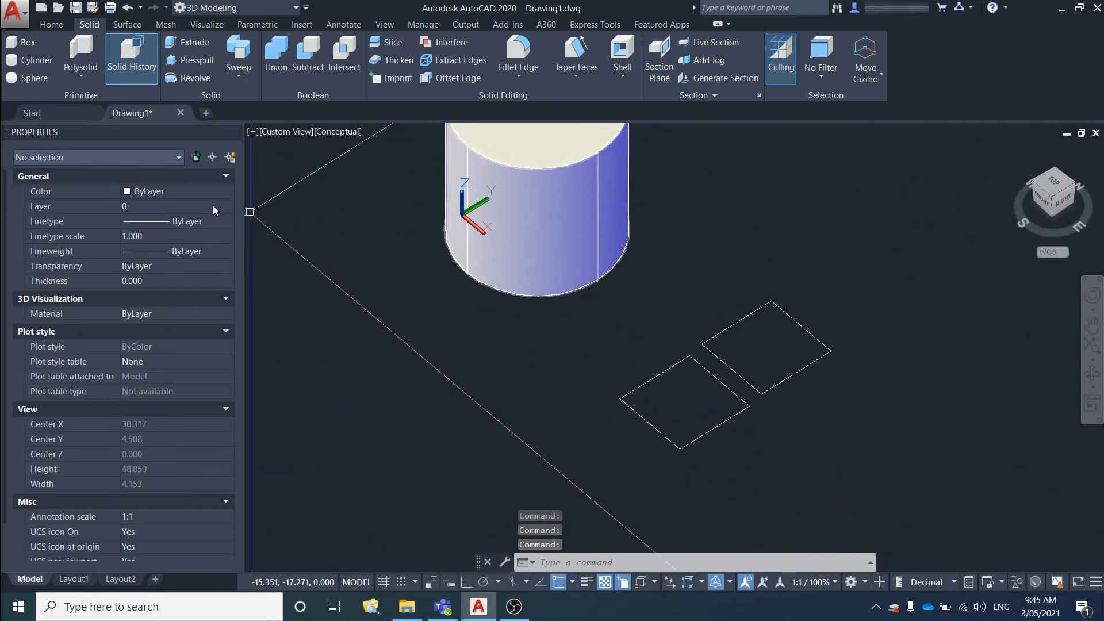
Extrude the lower square 20 units into a block and orbit to view it from the front.
left_click(184, 47)
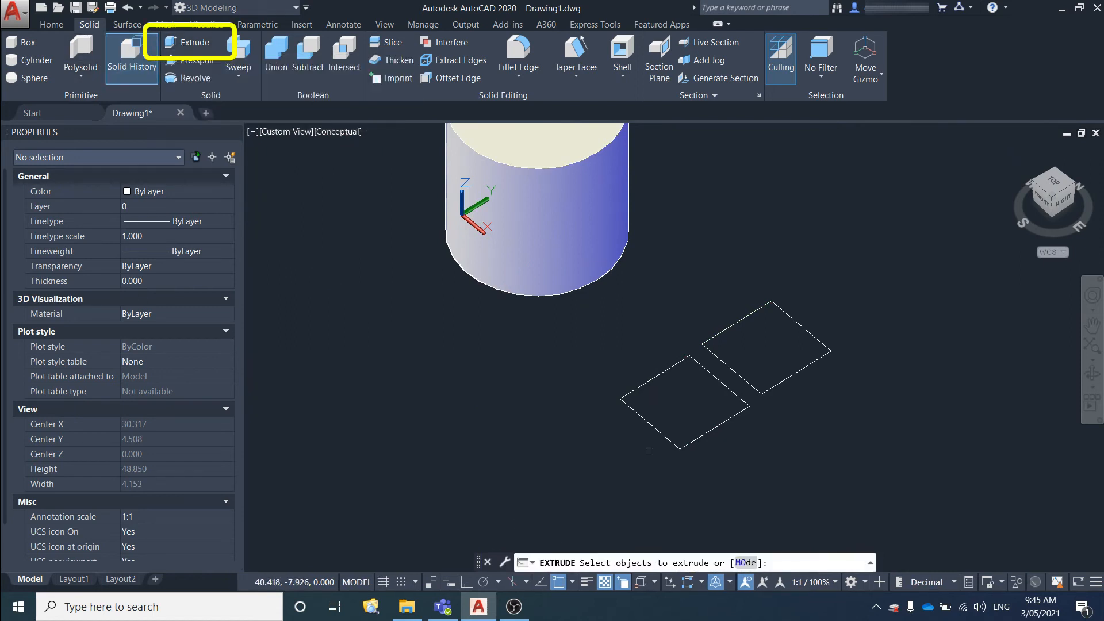
left_click(664, 437)
key("Return")
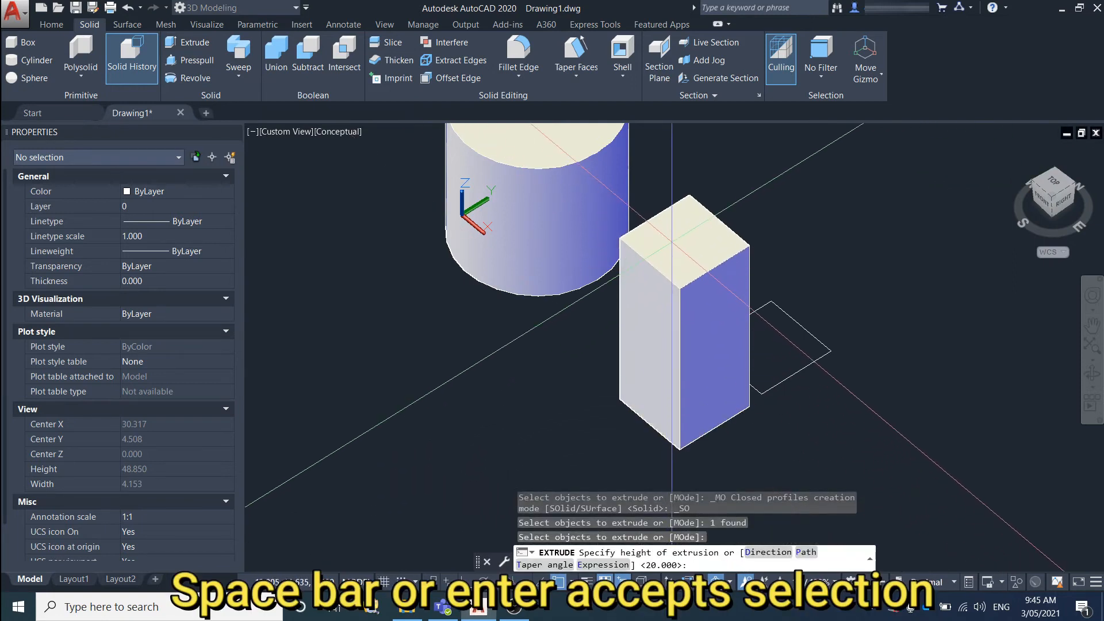
type("20")
key("Return")
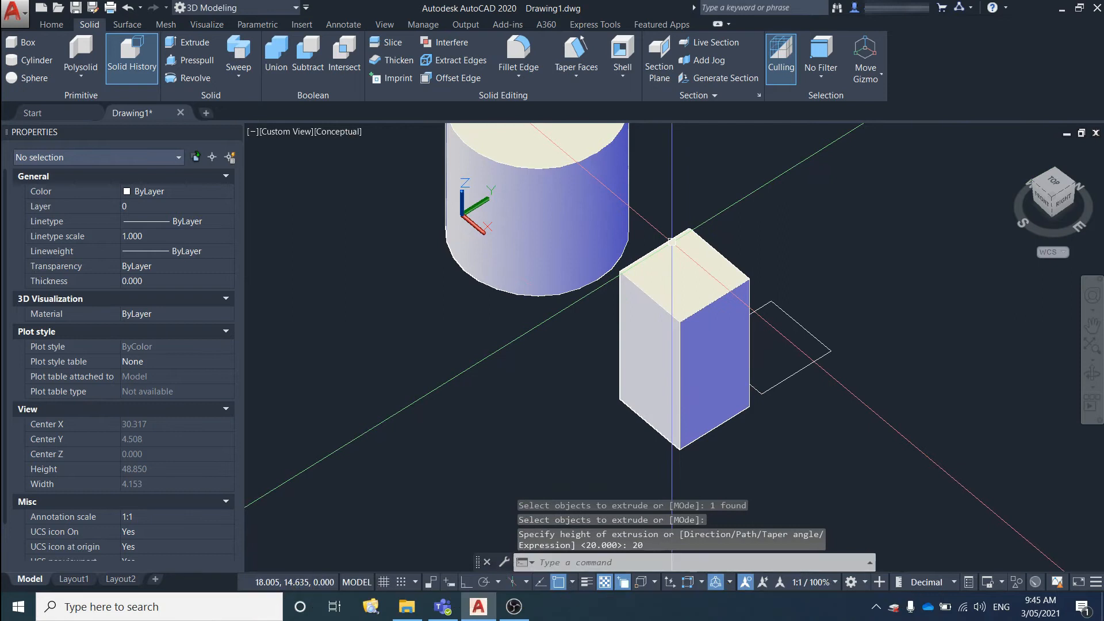
middle_click_drag(784, 382, 514, 191, "shift")
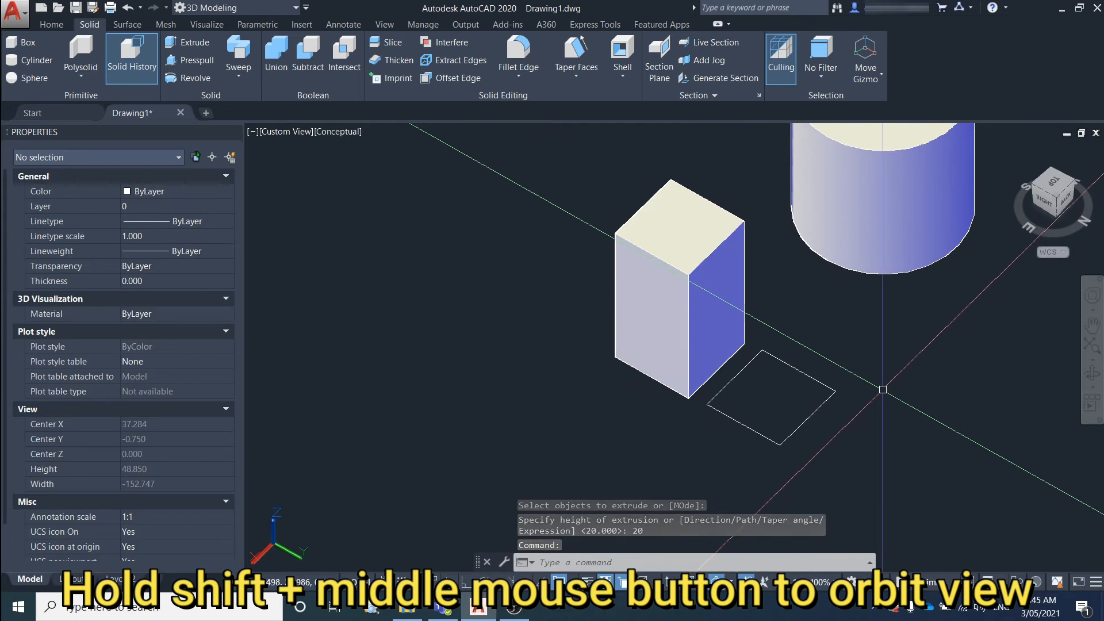
mouse_move(882, 389)
middle_mouse_down("shift")
mouse_move(773, 366)
mouse_move(867, 369)
middle_mouse_up("shift")
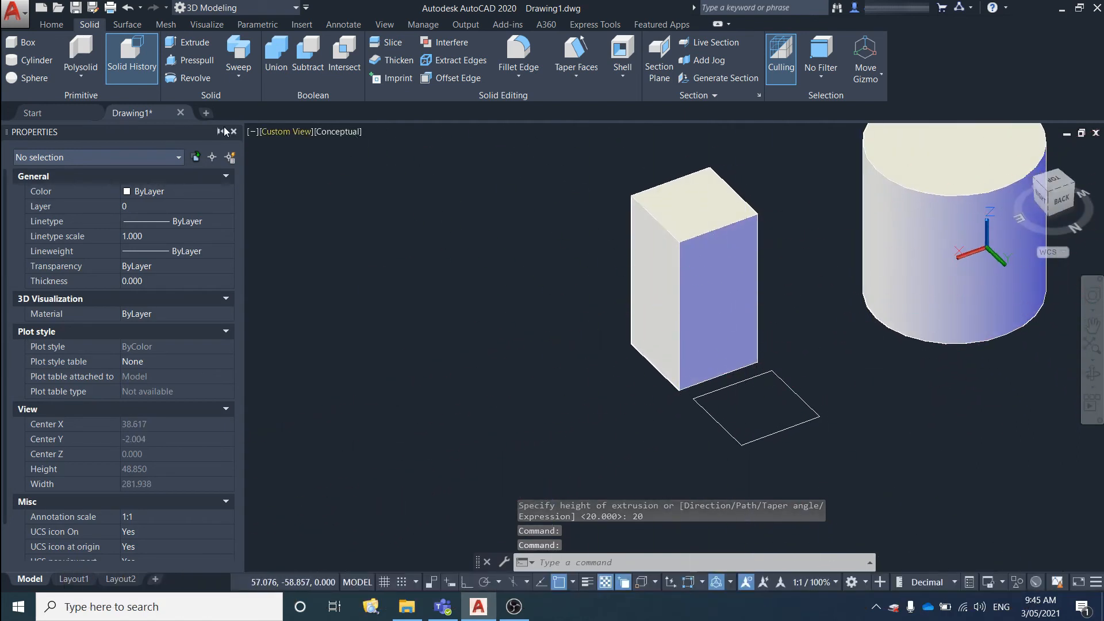
Presspull the remaining square up 20 units into a second block beside the first.
left_click(182, 60)
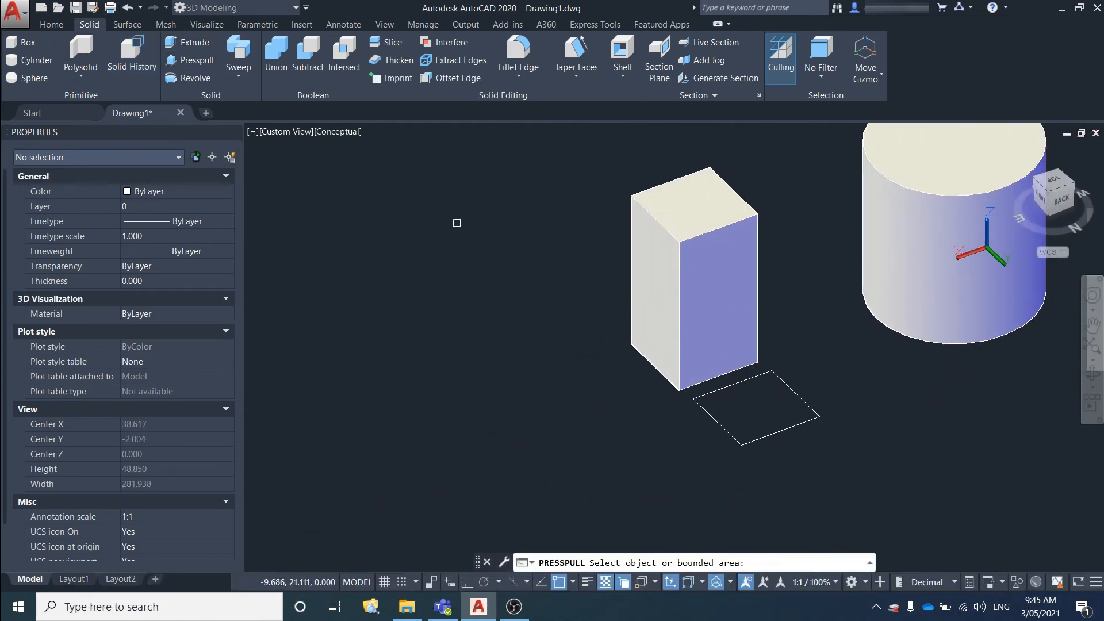
left_click(707, 425)
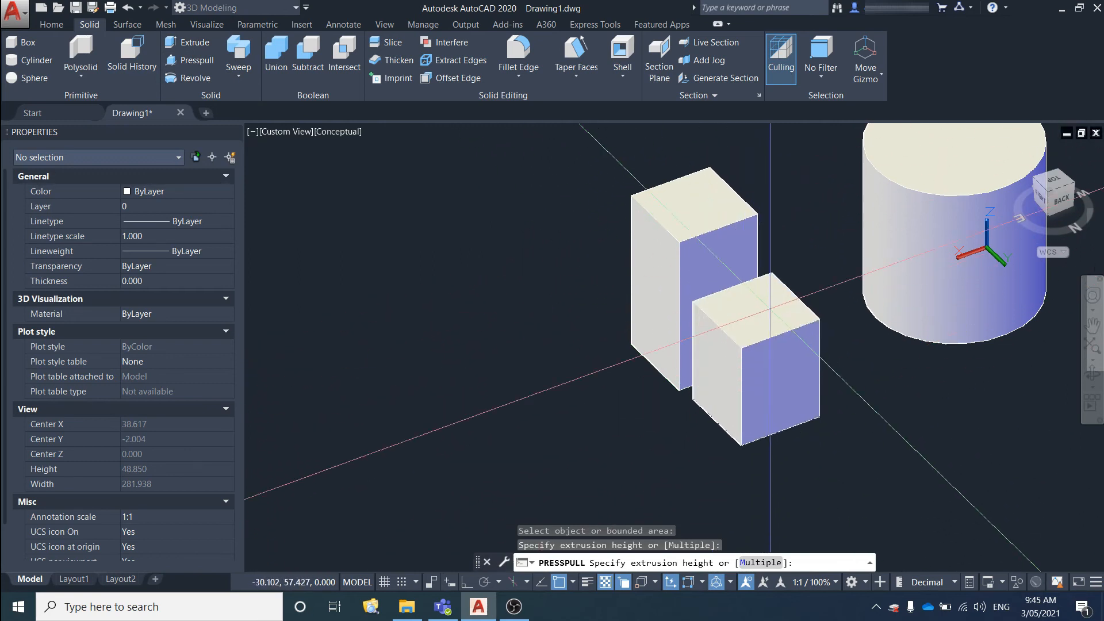
type("20")
key("Return")
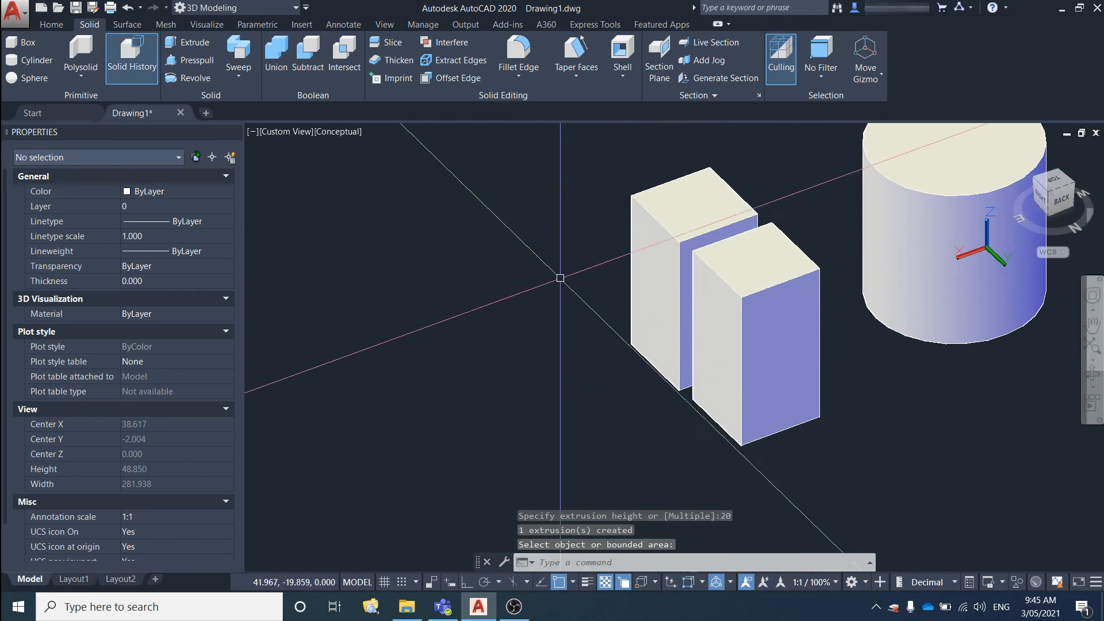
mouse_move(562, 276)
middle_mouse_down("shift")
mouse_move(586, 346)
mouse_move(802, 358)
mouse_move(833, 329)
mouse_move(821, 360)
mouse_move(802, 345)
middle_mouse_up("shift")
key("Escape")
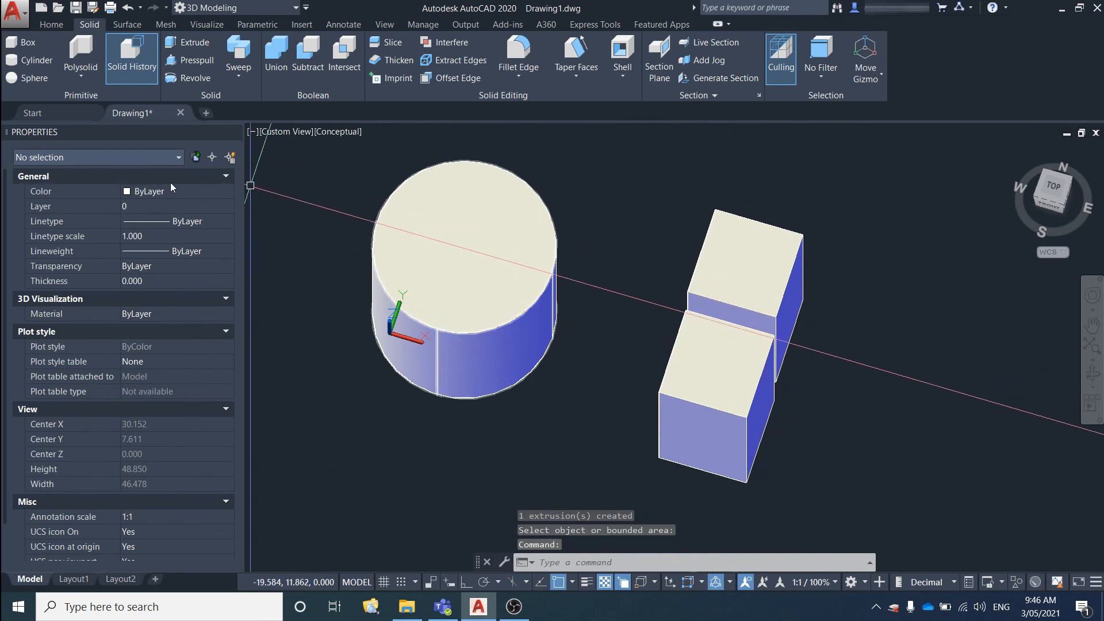